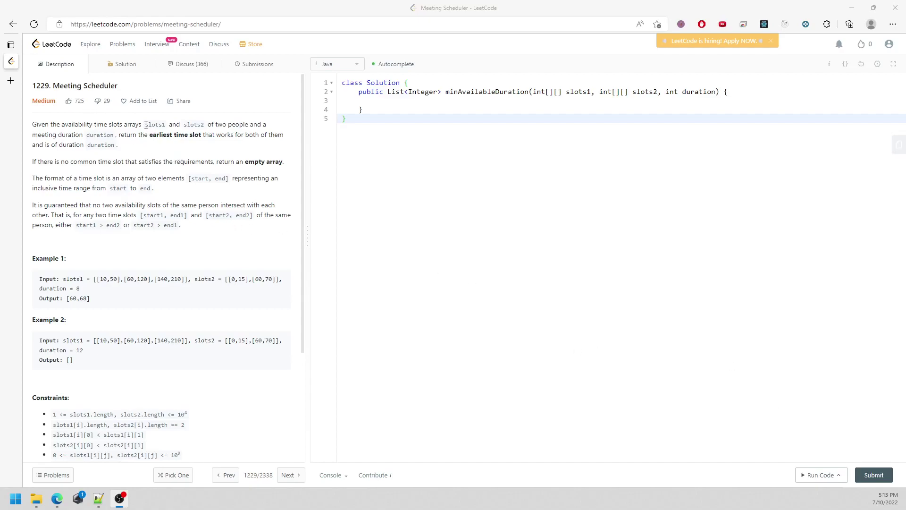
Step: Highlight slots1, slots2, 'earliest time slot' and 'duration' in the problem description
{"action": "left_click_drag", "start_coordinate": [146, 125], "coordinate": [163, 125]}
{"action": "double_click", "coordinate": [199, 125]}
{"action": "left_click", "coordinate": [163, 146]}
{"action": "left_click_drag", "start_coordinate": [153, 137], "coordinate": [201, 135]}
{"action": "left_click", "coordinate": [252, 146]}
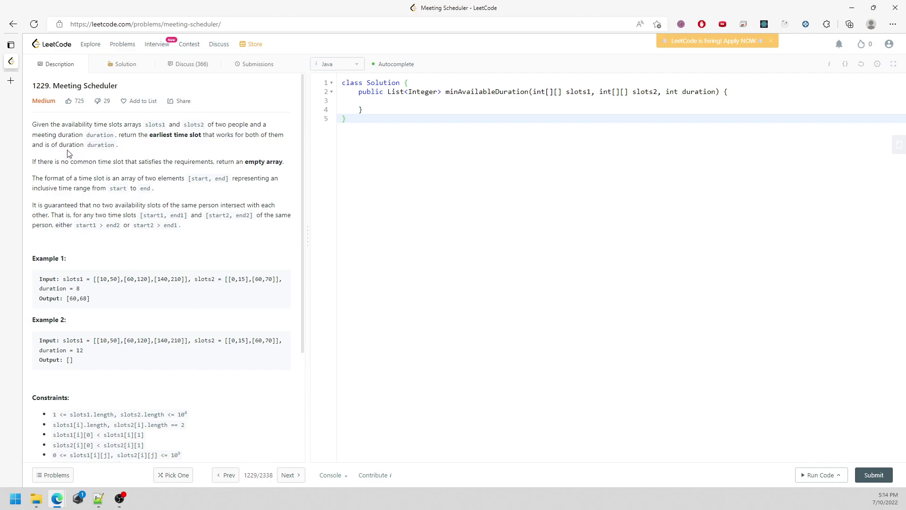
{"action": "double_click", "coordinate": [91, 147]}
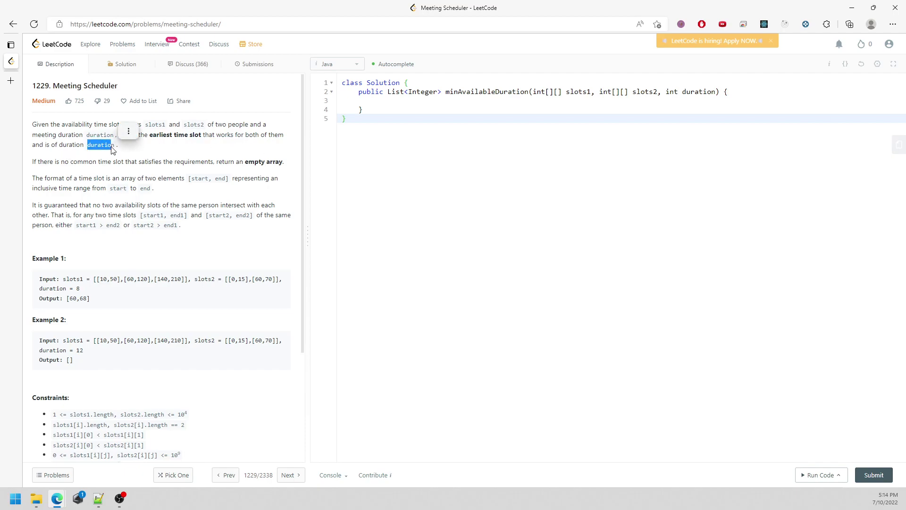
{"action": "left_click", "coordinate": [211, 253]}
Step: Capture the description and examples area, and circle [0,15] in Example 1
{"action": "key", "text": "ctrl+shift+s"}
{"action": "left_click_drag", "start_coordinate": [24, 34], "coordinate": [419, 394]}
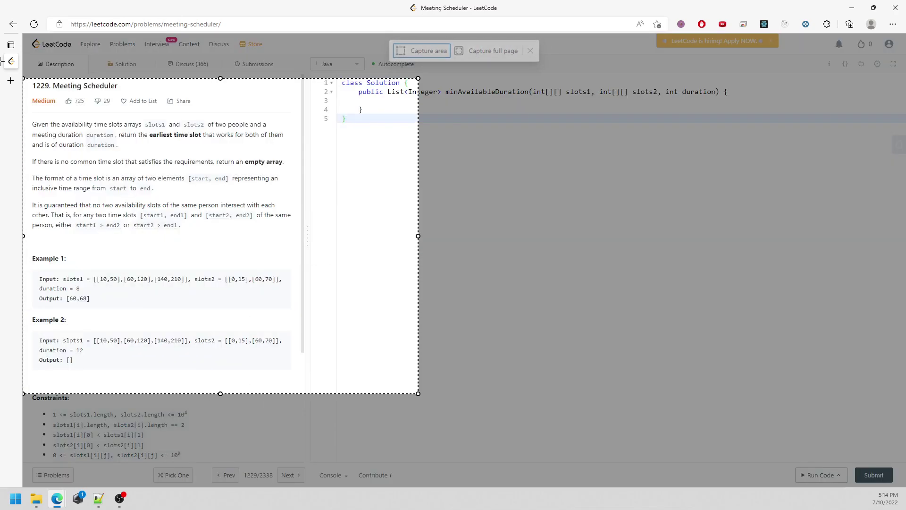
{"action": "left_click", "coordinate": [101, 50]}
{"action": "scroll", "coordinate": [394, 293], "scroll_direction": "down", "scroll_amount": 4}
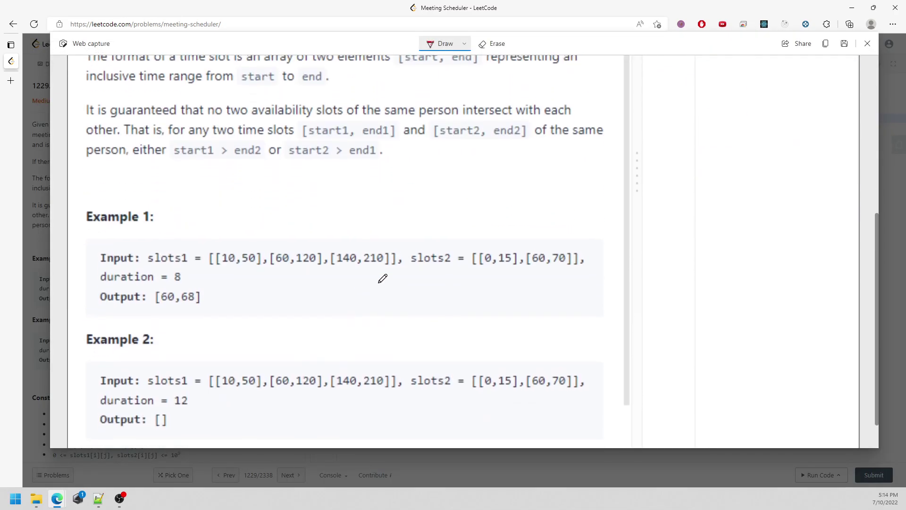
{"action": "left_click_drag", "start_coordinate": [221, 268], "coordinate": [386, 268]}
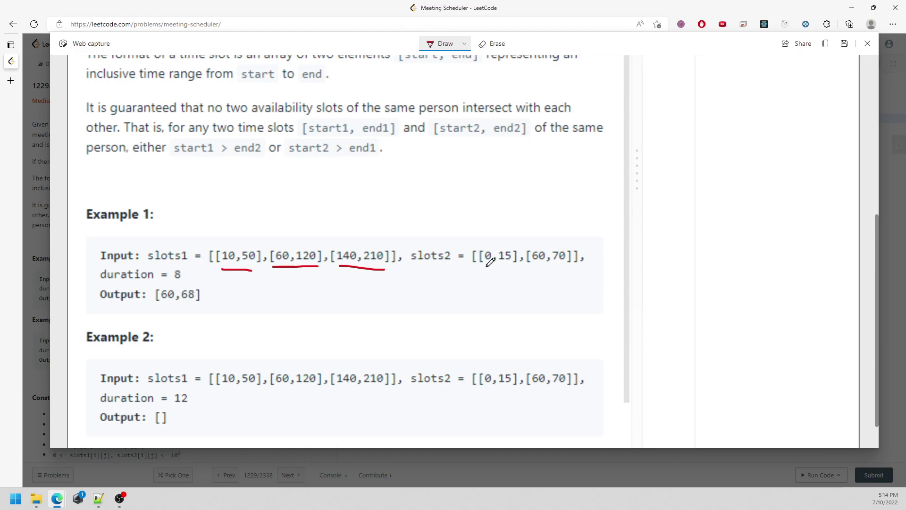
{"action": "left_click_drag", "start_coordinate": [481, 264], "coordinate": [480, 266]}
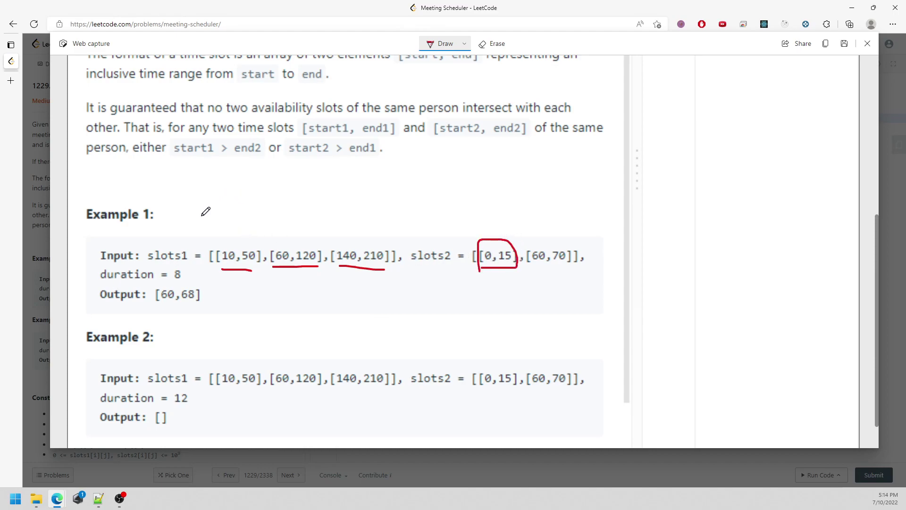
Step: Sketch slots1's 10–50 and 60–120 intervals as labelled red boxes
{"action": "mouse_move", "coordinate": [196, 200]}
{"action": "left_mouse_down"}
{"action": "mouse_move", "coordinate": [198, 216]}
{"action": "mouse_move", "coordinate": [207, 204]}
{"action": "left_mouse_up"}
{"action": "mouse_move", "coordinate": [295, 196]}
{"action": "left_mouse_down"}
{"action": "mouse_move", "coordinate": [283, 211]}
{"action": "mouse_move", "coordinate": [301, 200]}
{"action": "left_mouse_up"}
{"action": "mouse_move", "coordinate": [203, 168]}
{"action": "left_mouse_down"}
{"action": "mouse_move", "coordinate": [286, 164]}
{"action": "mouse_move", "coordinate": [203, 168]}
{"action": "left_mouse_up"}
{"action": "mouse_move", "coordinate": [349, 185]}
{"action": "left_mouse_down"}
{"action": "mouse_move", "coordinate": [344, 205]}
{"action": "mouse_move", "coordinate": [362, 201]}
{"action": "mouse_move", "coordinate": [356, 196]}
{"action": "left_mouse_up"}
{"action": "left_click_drag", "start_coordinate": [340, 163], "coordinate": [478, 178]}
{"action": "mouse_move", "coordinate": [365, 150]}
{"action": "left_mouse_down"}
{"action": "mouse_move", "coordinate": [445, 174]}
{"action": "mouse_move", "coordinate": [451, 213]}
{"action": "left_mouse_up"}
{"action": "left_click_drag", "start_coordinate": [464, 204], "coordinate": [475, 212]}
{"action": "left_click_drag", "start_coordinate": [480, 198], "coordinate": [479, 200]}
Step: Draw the third red box for slots1's interval, labelled 140 and 210
{"action": "mouse_move", "coordinate": [513, 148]}
{"action": "left_mouse_down"}
{"action": "mouse_move", "coordinate": [511, 177]}
{"action": "mouse_move", "coordinate": [625, 176]}
{"action": "left_mouse_up"}
{"action": "left_click_drag", "start_coordinate": [510, 203], "coordinate": [510, 215]}
{"action": "mouse_move", "coordinate": [527, 206]}
{"action": "left_mouse_down"}
{"action": "mouse_move", "coordinate": [529, 214]}
{"action": "mouse_move", "coordinate": [542, 199]}
{"action": "left_mouse_up"}
{"action": "left_click_drag", "start_coordinate": [621, 199], "coordinate": [633, 207]}
{"action": "mouse_move", "coordinate": [637, 197]}
{"action": "left_mouse_down"}
{"action": "mouse_move", "coordinate": [636, 207]}
{"action": "mouse_move", "coordinate": [644, 197]}
{"action": "left_mouse_up"}
{"action": "left_click_drag", "start_coordinate": [522, 145], "coordinate": [626, 179]}
{"action": "left_click", "coordinate": [464, 43]}
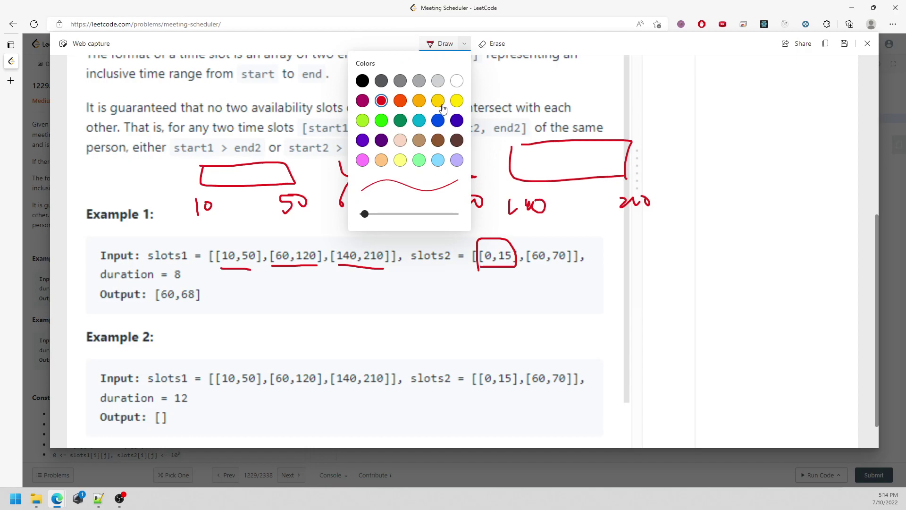
Step: Draw blue boxes labelled 0–15 and 60–70 for slots2's intervals
{"action": "left_click", "coordinate": [494, 265]}
{"action": "left_click_drag", "start_coordinate": [479, 270], "coordinate": [510, 270]}
{"action": "scroll", "coordinate": [318, 255], "scroll_direction": "up", "scroll_amount": 1}
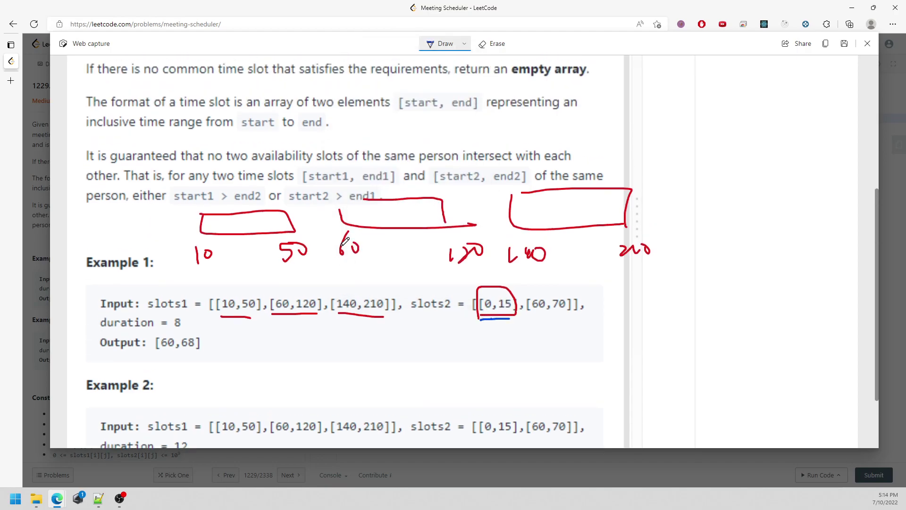
{"action": "scroll", "coordinate": [283, 248], "scroll_direction": "up", "scroll_amount": 1}
{"action": "scroll", "coordinate": [212, 240], "scroll_direction": "down", "scroll_amount": 1}
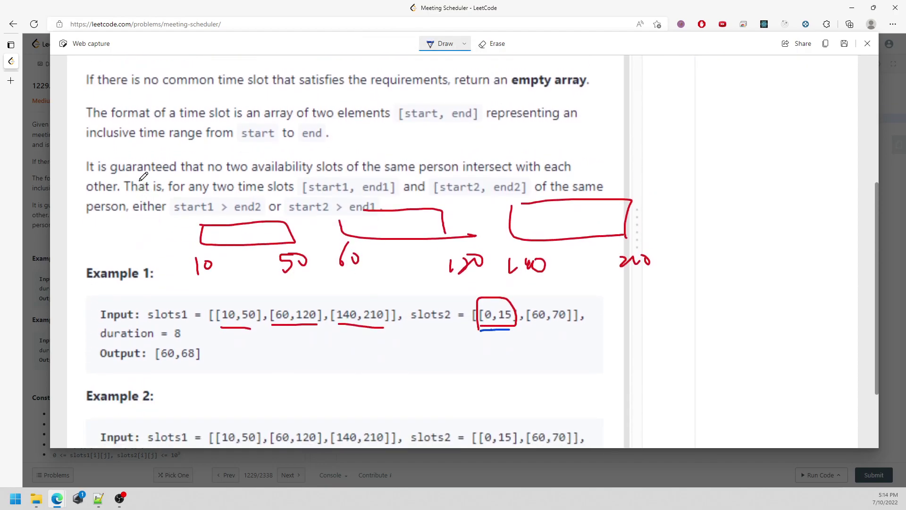
{"action": "left_click_drag", "start_coordinate": [149, 184], "coordinate": [147, 185]}
{"action": "mouse_move", "coordinate": [230, 177]}
{"action": "left_mouse_down"}
{"action": "mouse_move", "coordinate": [229, 202]}
{"action": "mouse_move", "coordinate": [240, 182]}
{"action": "mouse_move", "coordinate": [237, 202]}
{"action": "left_mouse_up"}
{"action": "mouse_move", "coordinate": [145, 135]}
{"action": "left_mouse_down"}
{"action": "mouse_move", "coordinate": [227, 169]}
{"action": "mouse_move", "coordinate": [231, 129]}
{"action": "mouse_move", "coordinate": [151, 128]}
{"action": "left_mouse_up"}
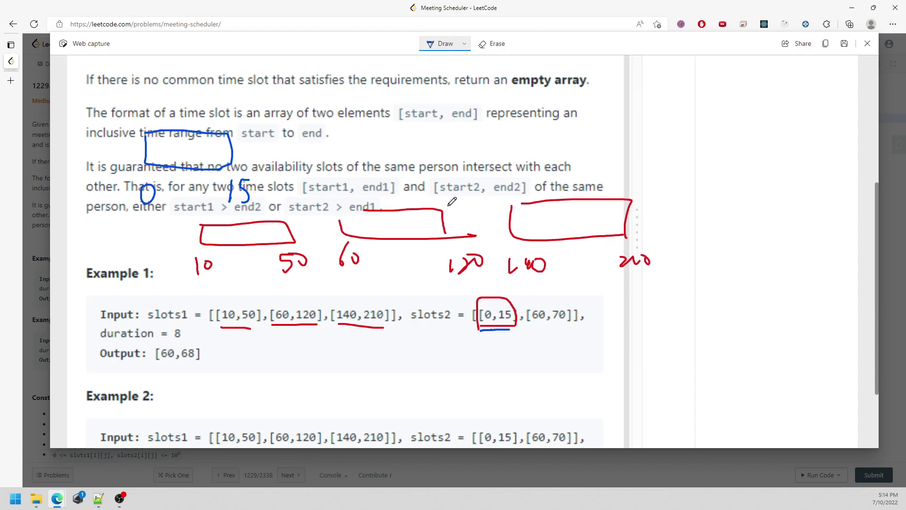
{"action": "mouse_move", "coordinate": [338, 179]}
{"action": "left_mouse_down"}
{"action": "mouse_move", "coordinate": [340, 194]}
{"action": "mouse_move", "coordinate": [401, 178]}
{"action": "mouse_move", "coordinate": [399, 193]}
{"action": "left_mouse_up"}
{"action": "left_click_drag", "start_coordinate": [411, 179], "coordinate": [410, 180]}
{"action": "mouse_move", "coordinate": [342, 132]}
{"action": "left_mouse_down"}
{"action": "mouse_move", "coordinate": [343, 158]}
{"action": "mouse_move", "coordinate": [401, 117]}
{"action": "mouse_move", "coordinate": [331, 121]}
{"action": "left_mouse_up"}
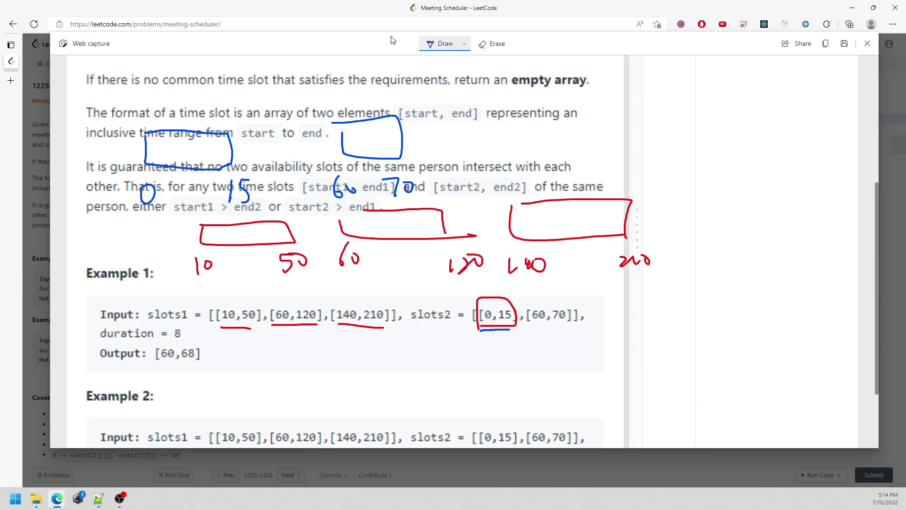
Step: In peach, mark both overlaps, circle duration 8, and draw a rectangle on the right
{"action": "left_click", "coordinate": [465, 44]}
{"action": "left_click", "coordinate": [404, 140]}
{"action": "mouse_move", "coordinate": [199, 132]}
{"action": "left_mouse_down"}
{"action": "mouse_move", "coordinate": [208, 223]}
{"action": "mouse_move", "coordinate": [207, 146]}
{"action": "left_mouse_up"}
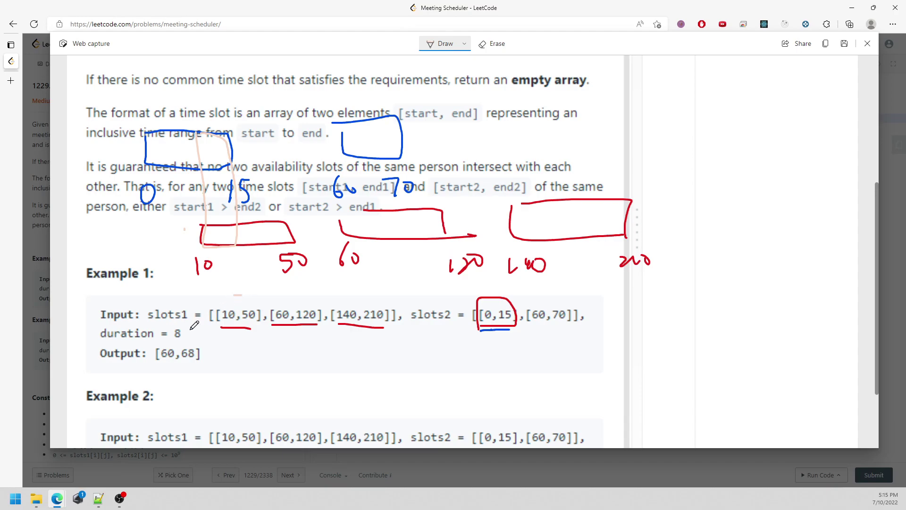
{"action": "left_click_drag", "start_coordinate": [193, 324], "coordinate": [188, 340]}
{"action": "left_click_drag", "start_coordinate": [186, 333], "coordinate": [187, 343]}
{"action": "left_click_drag", "start_coordinate": [388, 112], "coordinate": [387, 250]}
{"action": "mouse_move", "coordinate": [364, 128]}
{"action": "left_mouse_down"}
{"action": "mouse_move", "coordinate": [359, 144]}
{"action": "mouse_move", "coordinate": [374, 131]}
{"action": "left_mouse_up"}
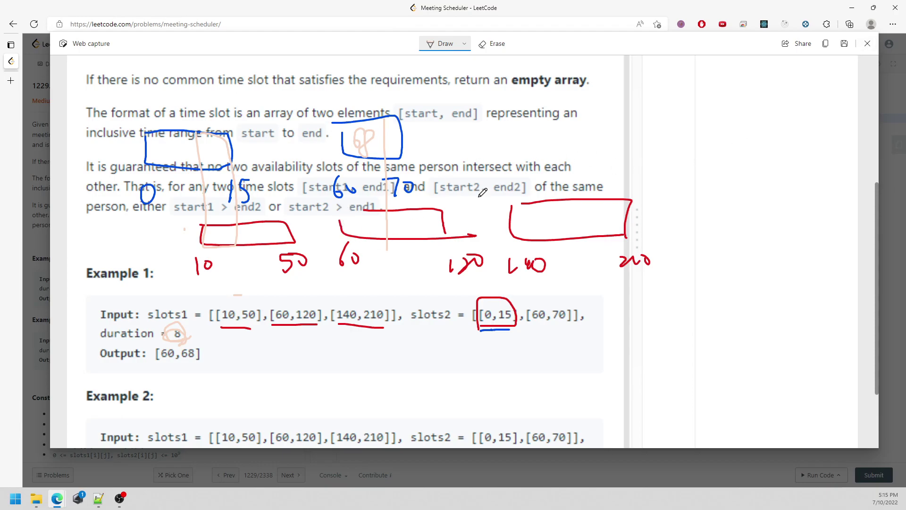
{"action": "left_click_drag", "start_coordinate": [660, 99], "coordinate": [663, 137]}
Step: In brown, sketch two overlapping slots labelled s and e, with a line at the later start
{"action": "left_click", "coordinate": [461, 45]}
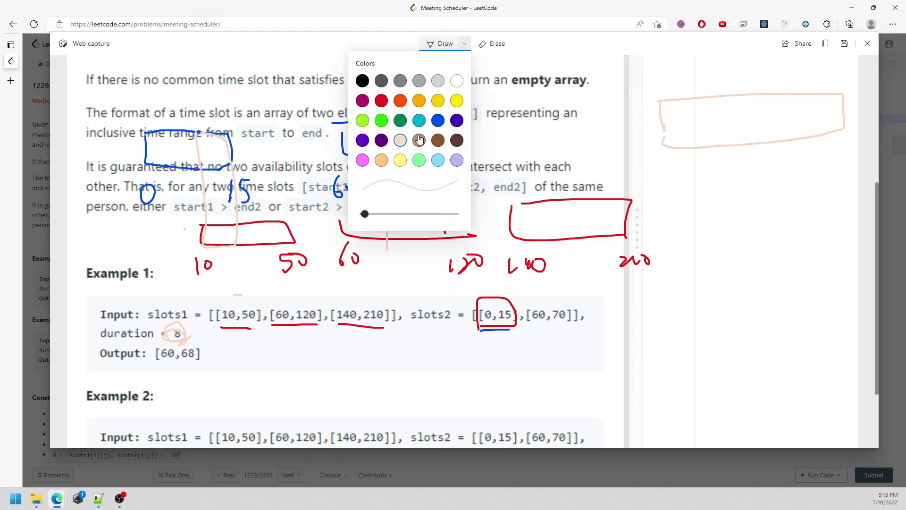
{"action": "left_click", "coordinate": [421, 136]}
{"action": "mouse_move", "coordinate": [697, 177]}
{"action": "left_mouse_down"}
{"action": "mouse_move", "coordinate": [707, 204]}
{"action": "mouse_move", "coordinate": [695, 171]}
{"action": "left_mouse_up"}
{"action": "left_click_drag", "start_coordinate": [702, 223], "coordinate": [692, 238]}
{"action": "left_click_drag", "start_coordinate": [657, 154], "coordinate": [646, 175]}
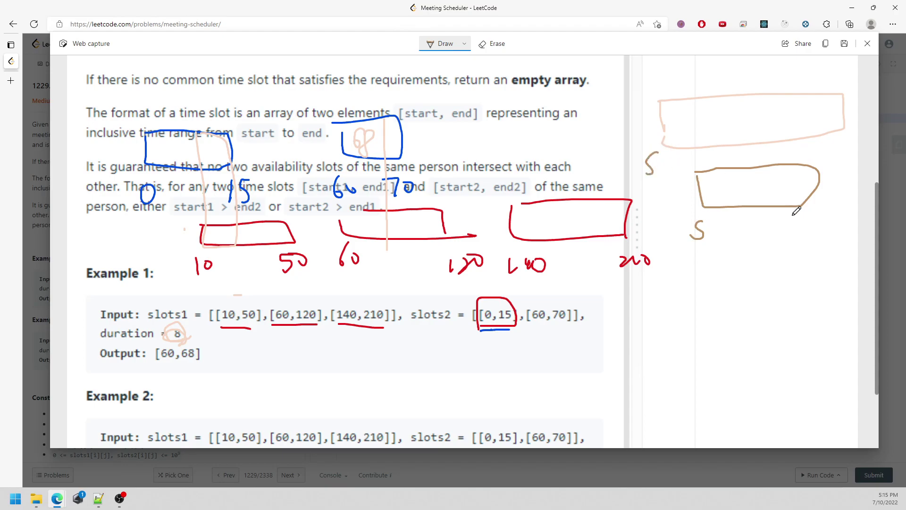
{"action": "mouse_move", "coordinate": [801, 219]}
{"action": "left_mouse_down"}
{"action": "mouse_move", "coordinate": [801, 228]}
{"action": "mouse_move", "coordinate": [821, 217]}
{"action": "left_mouse_up"}
{"action": "left_click_drag", "start_coordinate": [842, 143], "coordinate": [848, 151]}
{"action": "left_click_drag", "start_coordinate": [697, 74], "coordinate": [711, 279]}
Step: Mark the overlap's start and end with green lines
{"action": "left_click", "coordinate": [465, 43]}
{"action": "left_click", "coordinate": [419, 160]}
{"action": "mouse_move", "coordinate": [692, 74]}
{"action": "left_mouse_down"}
{"action": "mouse_move", "coordinate": [705, 273]}
{"action": "mouse_move", "coordinate": [694, 79]}
{"action": "left_mouse_up"}
{"action": "mouse_move", "coordinate": [822, 273]}
{"action": "left_mouse_down"}
{"action": "mouse_move", "coordinate": [804, 71]}
{"action": "mouse_move", "coordinate": [822, 278]}
{"action": "left_mouse_up"}
Step: Write the condition e−s ≥ d below the sketch and box it
{"action": "mouse_move", "coordinate": [669, 336]}
{"action": "left_mouse_down"}
{"action": "mouse_move", "coordinate": [691, 343]}
{"action": "mouse_move", "coordinate": [708, 331]}
{"action": "mouse_move", "coordinate": [720, 343]}
{"action": "left_mouse_up"}
{"action": "mouse_move", "coordinate": [762, 319]}
{"action": "left_mouse_down"}
{"action": "mouse_move", "coordinate": [780, 329]}
{"action": "mouse_move", "coordinate": [765, 341]}
{"action": "left_mouse_up"}
{"action": "mouse_move", "coordinate": [783, 327]}
{"action": "left_mouse_down"}
{"action": "mouse_move", "coordinate": [796, 334]}
{"action": "mouse_move", "coordinate": [823, 312]}
{"action": "mouse_move", "coordinate": [829, 343]}
{"action": "left_mouse_up"}
{"action": "left_click_drag", "start_coordinate": [676, 366], "coordinate": [858, 358]}
{"action": "mouse_move", "coordinate": [857, 281]}
{"action": "left_mouse_down"}
{"action": "mouse_move", "coordinate": [663, 293]}
{"action": "mouse_move", "coordinate": [681, 364]}
{"action": "left_mouse_up"}
Step: Write and box the answer 's, s+d', then try closing the capture
{"action": "mouse_move", "coordinate": [677, 395]}
{"action": "left_mouse_down"}
{"action": "mouse_move", "coordinate": [666, 422]}
{"action": "mouse_move", "coordinate": [685, 428]}
{"action": "left_mouse_up"}
{"action": "mouse_move", "coordinate": [715, 391]}
{"action": "left_mouse_down"}
{"action": "mouse_move", "coordinate": [700, 419]}
{"action": "mouse_move", "coordinate": [730, 420]}
{"action": "left_mouse_up"}
{"action": "left_click_drag", "start_coordinate": [722, 408], "coordinate": [751, 418]}
{"action": "left_click_drag", "start_coordinate": [756, 386], "coordinate": [759, 422]}
{"action": "mouse_move", "coordinate": [647, 429]}
{"action": "left_mouse_down"}
{"action": "mouse_move", "coordinate": [720, 431]}
{"action": "mouse_move", "coordinate": [651, 375]}
{"action": "mouse_move", "coordinate": [655, 436]}
{"action": "left_mouse_up"}
{"action": "left_click", "coordinate": [867, 45]}
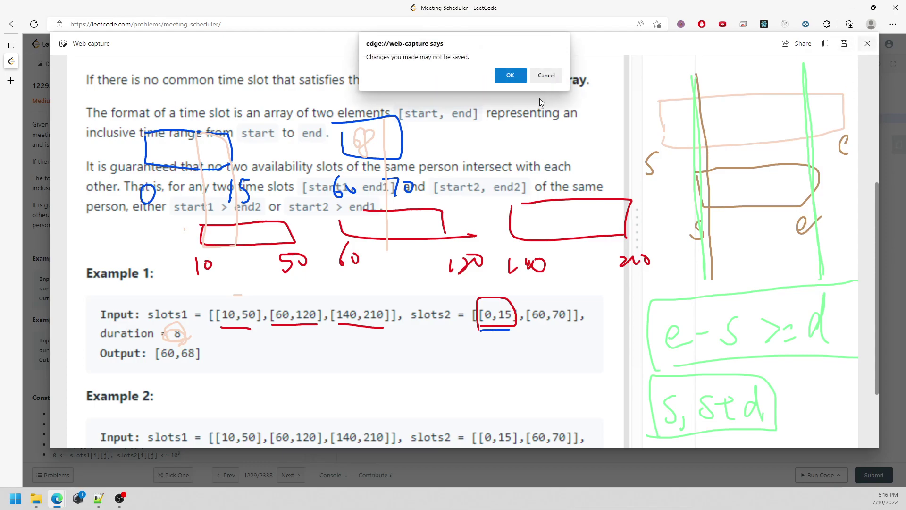
Step: Keep the annotations and circle the starting values 10 and 0 in Example 1
{"action": "left_click", "coordinate": [546, 75]}
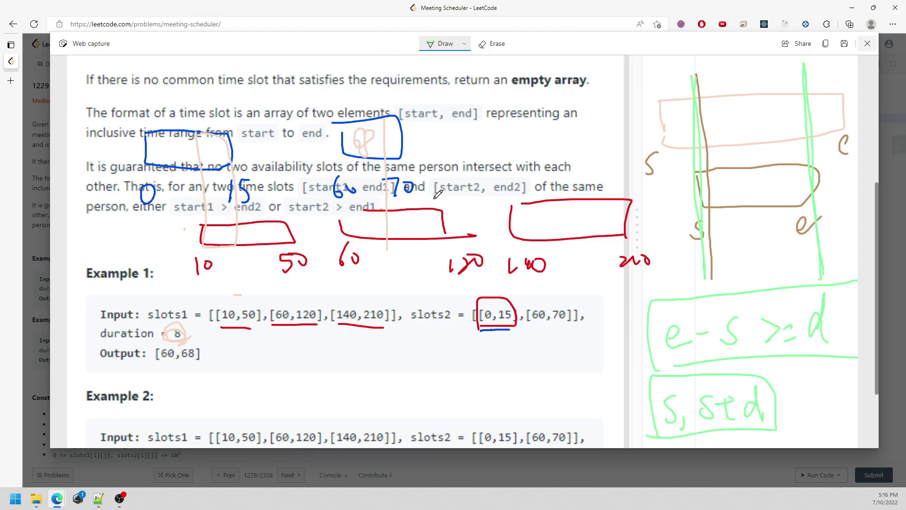
{"action": "scroll", "coordinate": [441, 188], "scroll_direction": "up", "scroll_amount": 2}
{"action": "scroll", "coordinate": [440, 141], "scroll_direction": "down", "scroll_amount": 1}
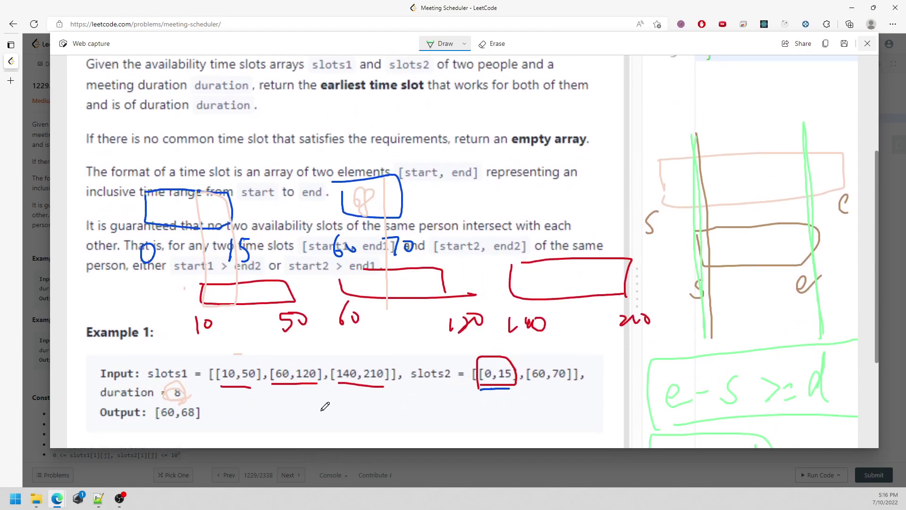
{"action": "scroll", "coordinate": [424, 376], "scroll_direction": "down", "scroll_amount": 2}
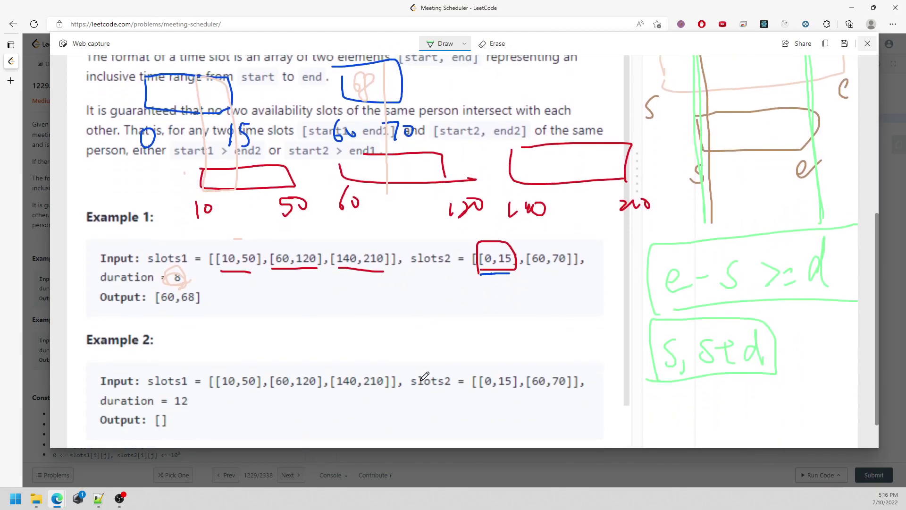
{"action": "left_click_drag", "start_coordinate": [493, 262], "coordinate": [495, 252]}
{"action": "left_click_drag", "start_coordinate": [236, 250], "coordinate": [228, 248]}
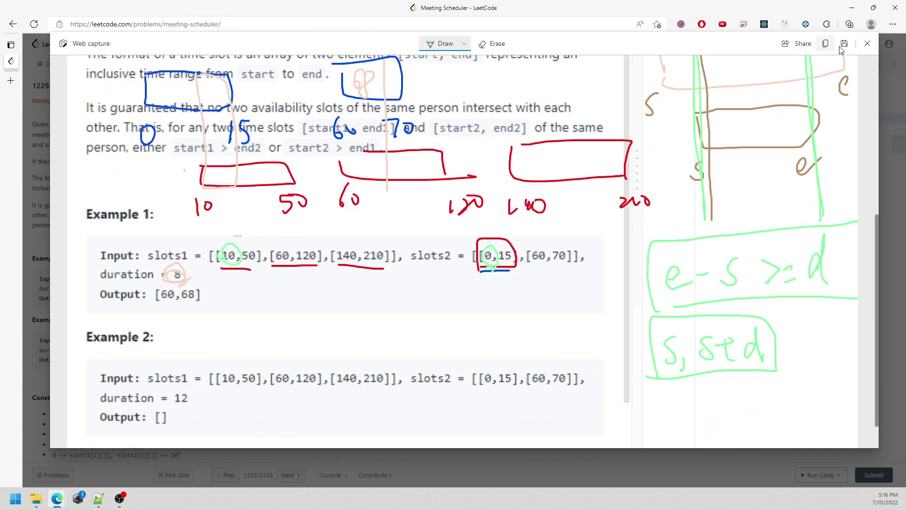
{"action": "left_click", "coordinate": [868, 43]}
{"action": "key", "text": "Escape"}
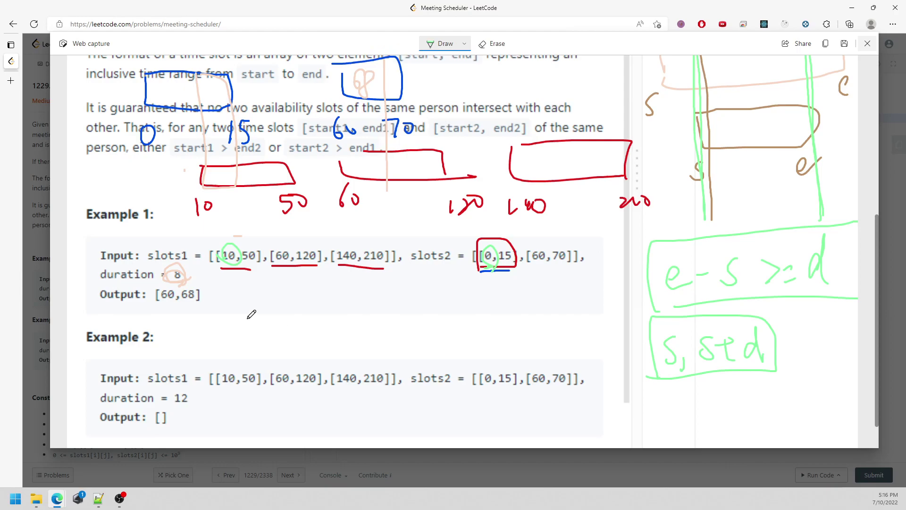
Step: Draw arrows under the 10 and 0, then close Web capture, discarding the drawings
{"action": "mouse_move", "coordinate": [235, 309]}
{"action": "left_mouse_down"}
{"action": "mouse_move", "coordinate": [235, 272]}
{"action": "mouse_move", "coordinate": [255, 278]}
{"action": "left_mouse_up"}
{"action": "left_click_drag", "start_coordinate": [496, 321], "coordinate": [495, 283]}
{"action": "mouse_move", "coordinate": [486, 287]}
{"action": "left_mouse_down"}
{"action": "mouse_move", "coordinate": [492, 280]}
{"action": "mouse_move", "coordinate": [513, 291]}
{"action": "left_mouse_up"}
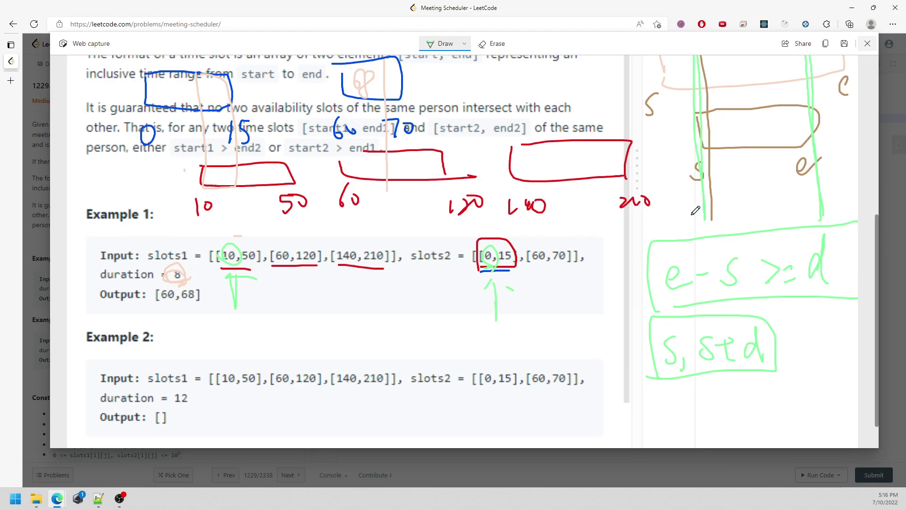
{"action": "left_click", "coordinate": [865, 45]}
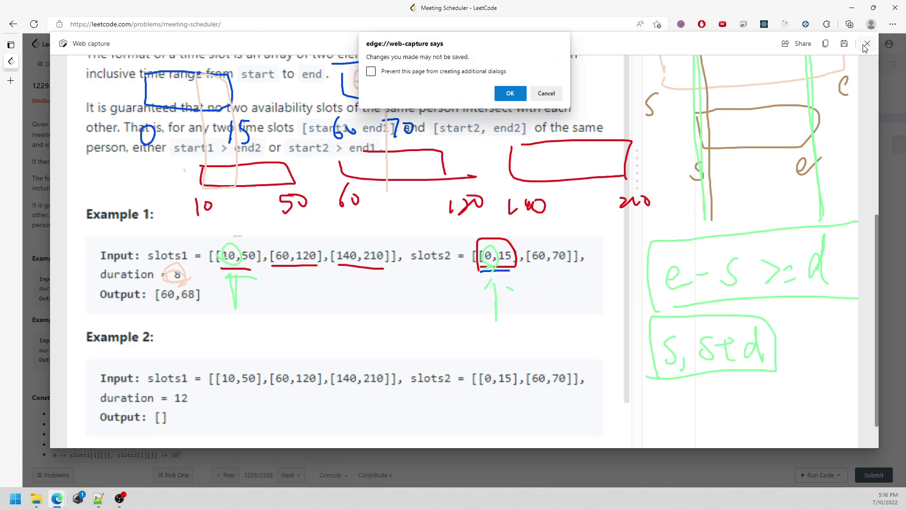
{"action": "left_click", "coordinate": [501, 93]}
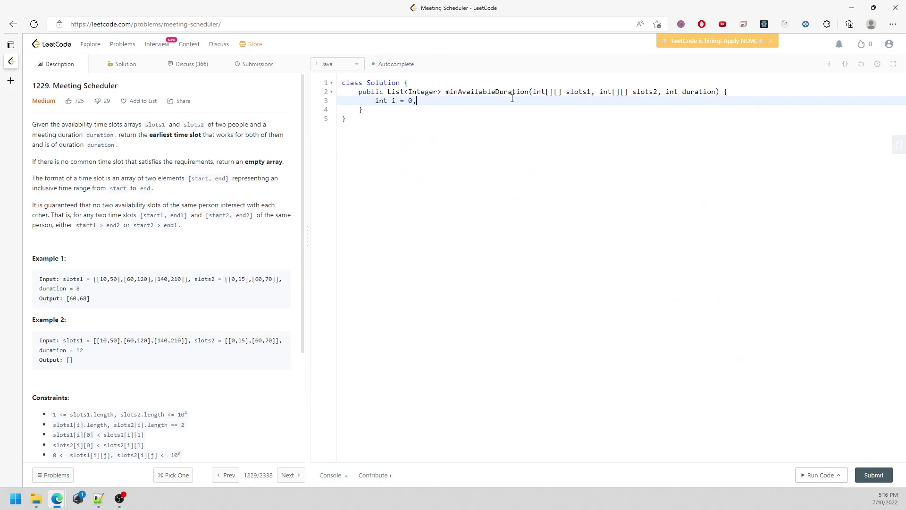
Step: Declare j, n, m, start and end as Integer.MIN_VALUE, then begin the while loop
{"action": "key", "text": "Return"}
{"action": "type", "text": "j = 0,"}
{"action": "key", "text": "Return"}
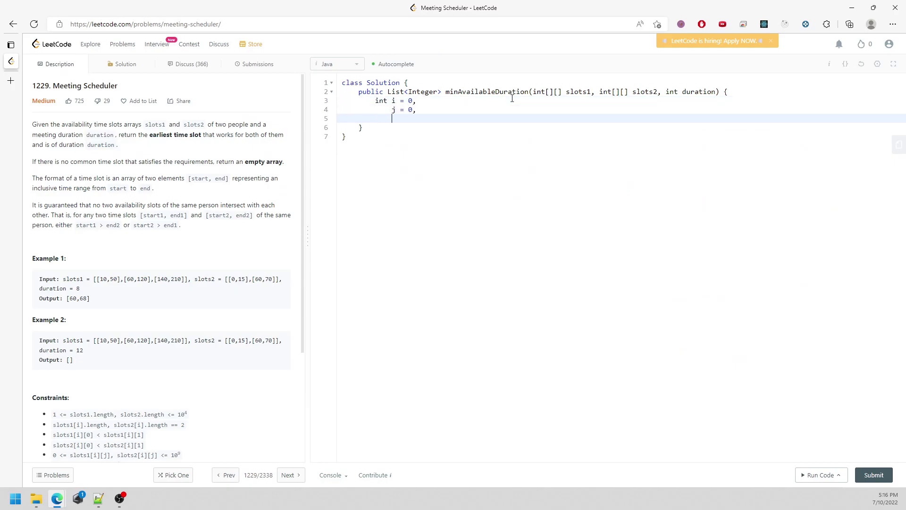
{"action": "type", "text": "slots1.length"}
{"action": "key", "text": "Escape"}
{"action": "type", "text": "n = "}
{"action": "type", "text": ","}
{"action": "key", "text": "Return"}
{"action": "type", "text": "m = slots"}
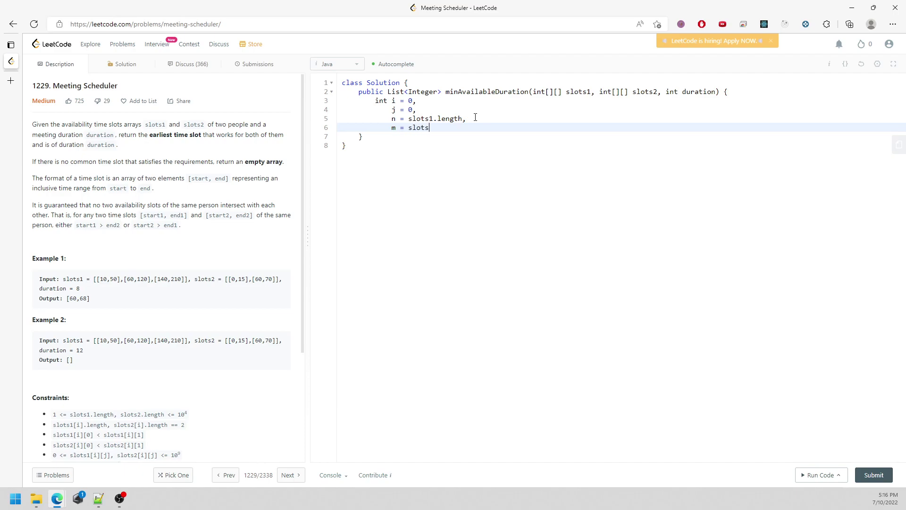
{"action": "type", "text": "2.length"}
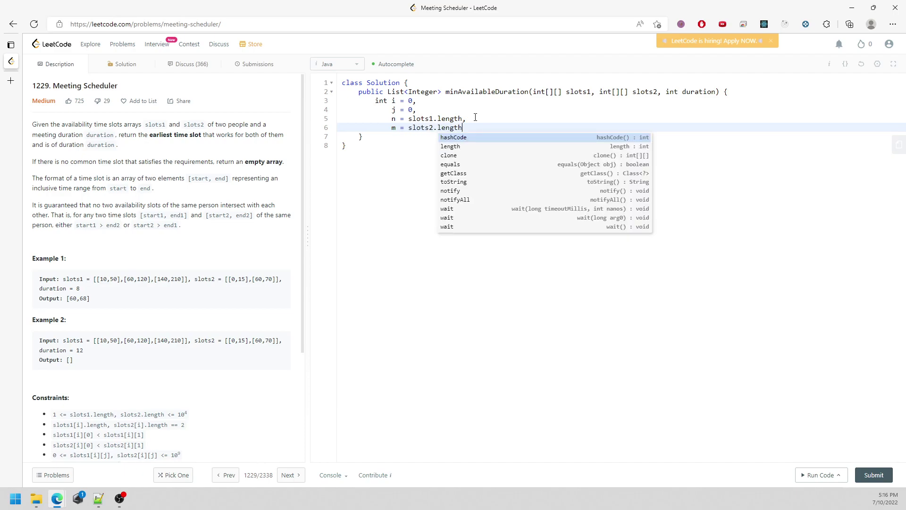
{"action": "type", "text": ","}
{"action": "key", "text": "Return"}
{"action": "type", "text": "start = Integer."}
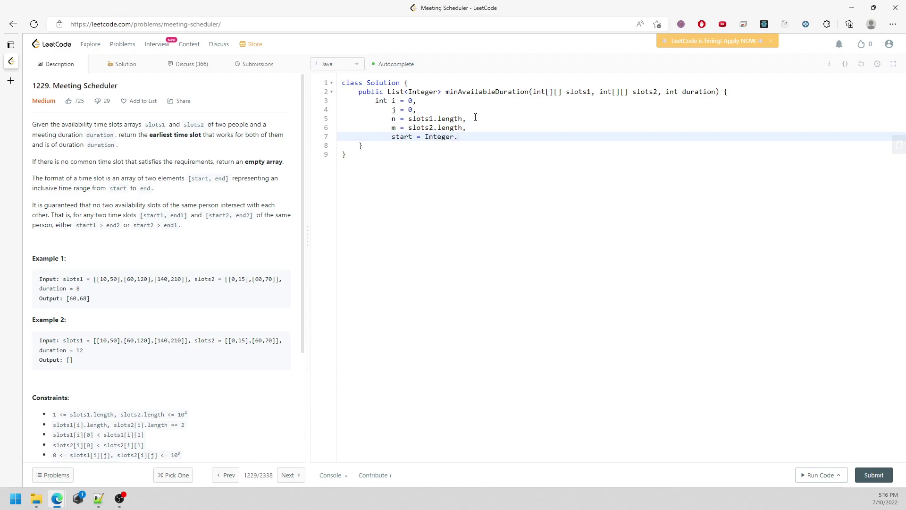
{"action": "type", "text": "MIN_VAL"}
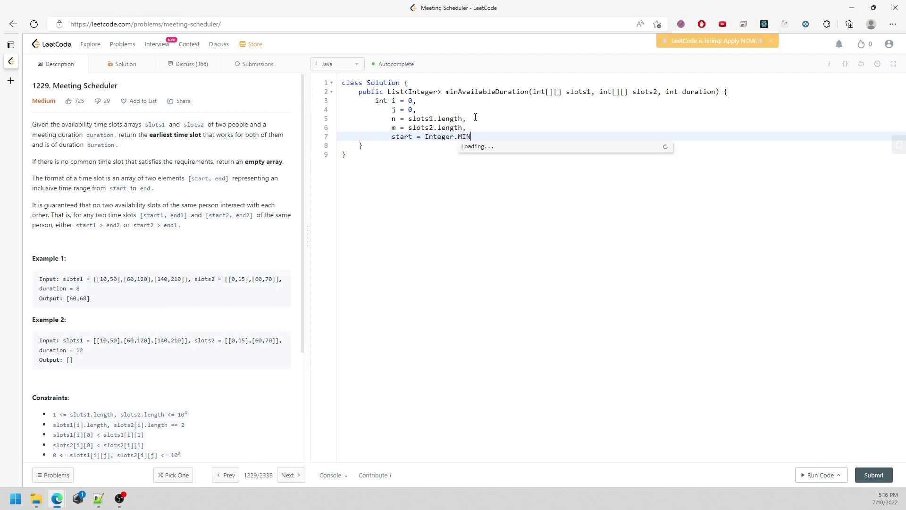
{"action": "type", "text": "UE,"}
{"action": "key", "text": "Return"}
{"action": "type", "text": "end = Integer"}
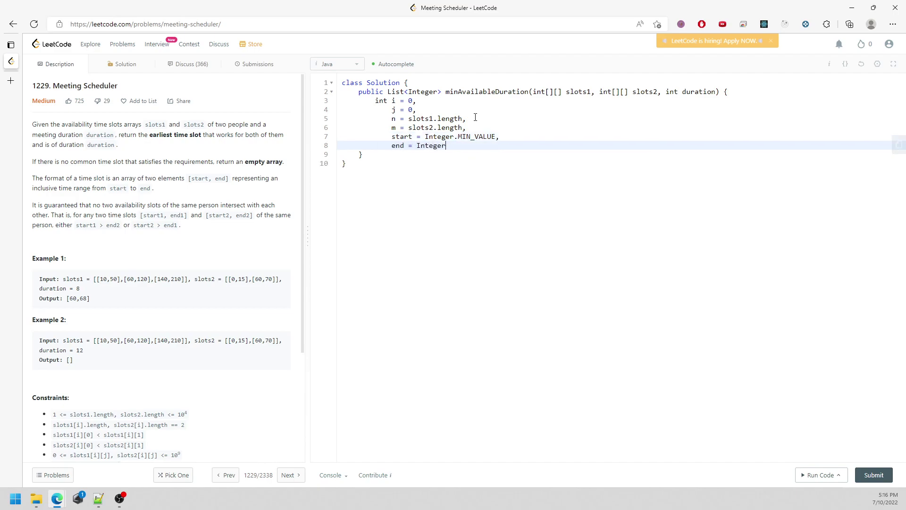
{"action": "type", "text": ".MIN_VALUE;"}
{"action": "key", "text": "Return"}
{"action": "type", "text": "while(i < n && j < m){"}
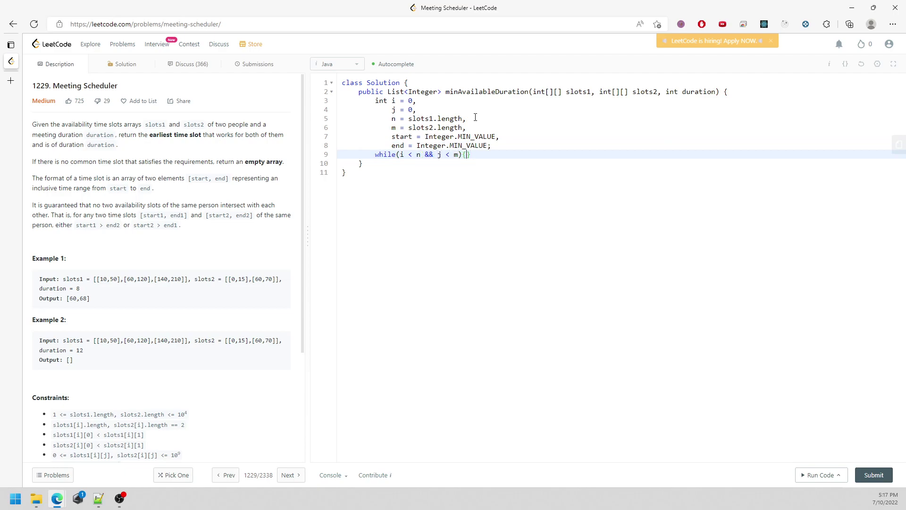
Step: Compute overlap start and end, returning List.of(start, start + duration) when the overlap fits the duration
{"action": "key", "text": "Return"}
{"action": "type", "text": "start = Math"}
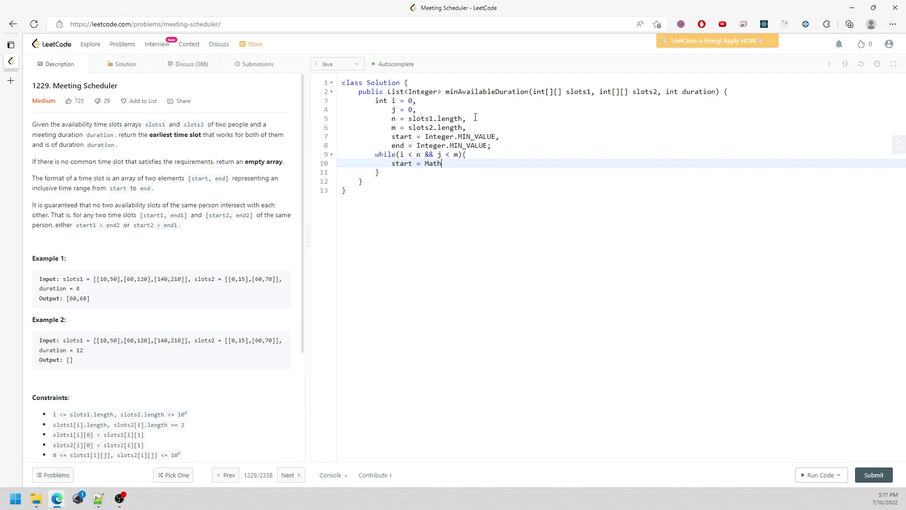
{"action": "type", "text": ".max("}
{"action": "type", "text": "slots[i][0], sl"}
{"action": "key", "text": "Left"}
{"action": "type", "text": "1[i][0], sl"}
{"action": "type", "text": "ots2"}
{"action": "type", "text": "[j][0]"}
{"action": "type", "text": ");"}
{"action": "key", "text": "Return"}
{"action": "type", "text": "end = "}
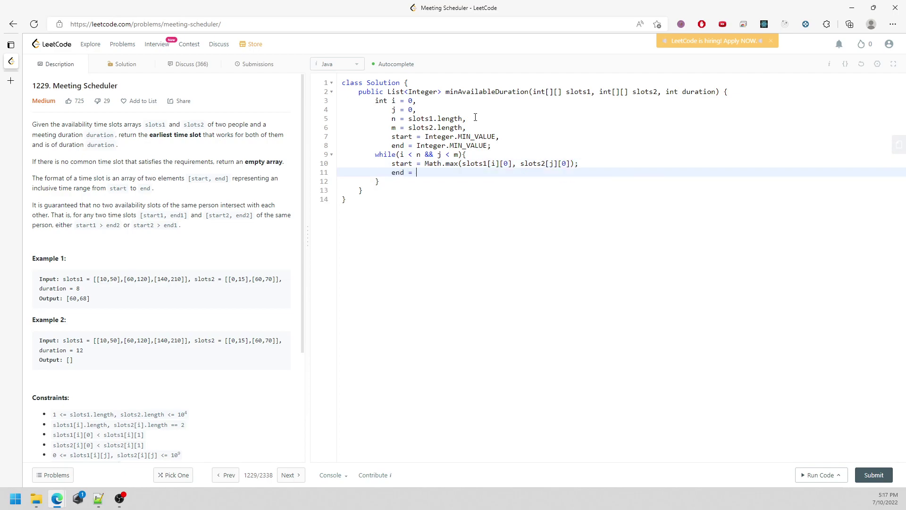
{"action": "type", "text": "Math.min(slots1[i][1], slots2[j][1]);"}
{"action": "key", "text": "Return"}
{"action": "type", "text": "if(s"}
{"action": "type", "text": "nd - start >= duration{"}
{"action": "key", "text": "Return"}
{"action": "key", "text": "BackSpace"}
{"action": "key", "text": "BackSpace"}
{"action": "type", "text": "{"}
{"action": "key", "text": "Return"}
{"action": "type", "text": "return "}
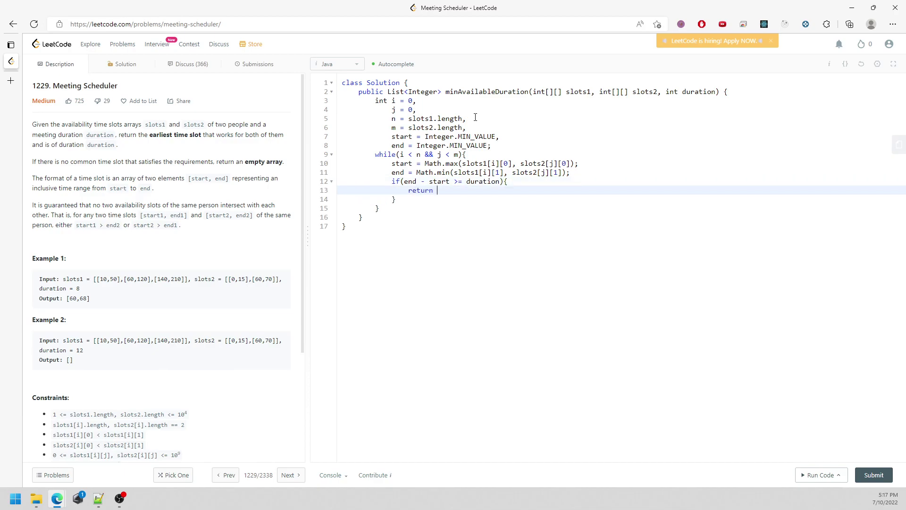
{"action": "type", "text": "List.of("}
{"action": "double_click", "coordinate": [447, 190]}
{"action": "left_click", "coordinate": [470, 190]}
{"action": "type", "text": "start, start + duration);"}
Step: Add an else-if incrementing i and an else incrementing j, by which slot ends first
{"action": "key", "text": "Down"}
{"action": "type", "text": "els"}
{"action": "key", "text": "BackSpace"}
{"action": "key", "text": "BackSpace"}
{"action": "type", "text": "lk"}
{"action": "key", "text": "BackSpace"}
{"action": "type", "text": "se"}
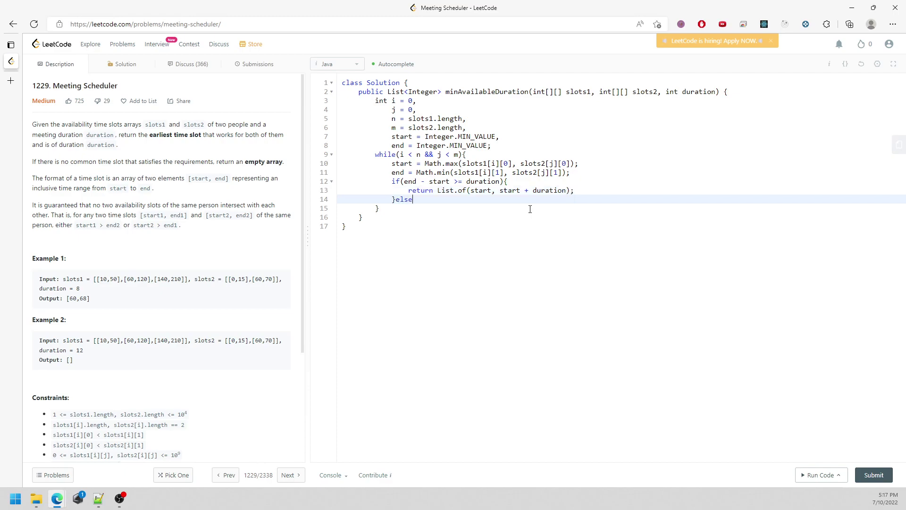
{"action": "type", "text": " if(slots1[i][1] < "}
{"action": "type", "text": "slots[p"}
{"action": "key", "text": "BackSpace"}
{"action": "key", "text": "BackSpace"}
{"action": "type", "text": "2["}
{"action": "type", "text": "j"}
{"action": "key", "text": "BackSpace"}
{"action": "type", "text": "h"}
{"action": "key", "text": "BackSpace"}
{"action": "type", "text": "j][1]){"}
{"action": "key", "text": "Return"}
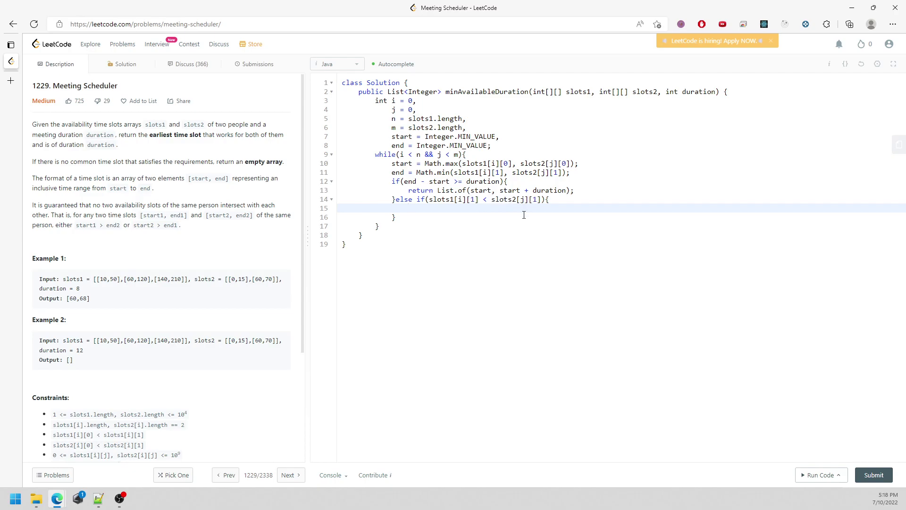
{"action": "type", "text": "i++;"}
{"action": "key", "text": "Down"}
{"action": "type", "text": "else{"}
{"action": "key", "text": "Return"}
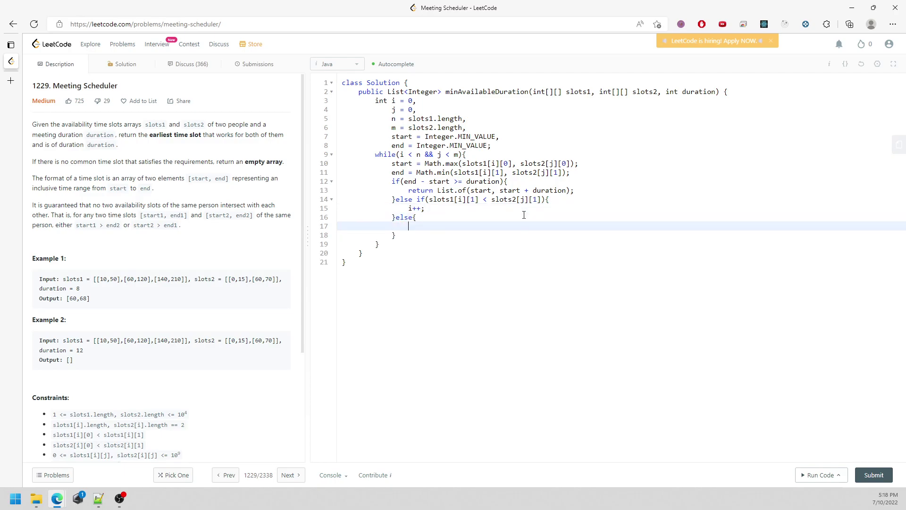
{"action": "type", "text": "j++;"}
Step: Return new ArrayList() after the loop, then run and submit, getting Wrong Answer
{"action": "key", "text": "Down"}
{"action": "key", "text": "Down"}
{"action": "key", "text": "Return"}
{"action": "type", "text": "return enw"}
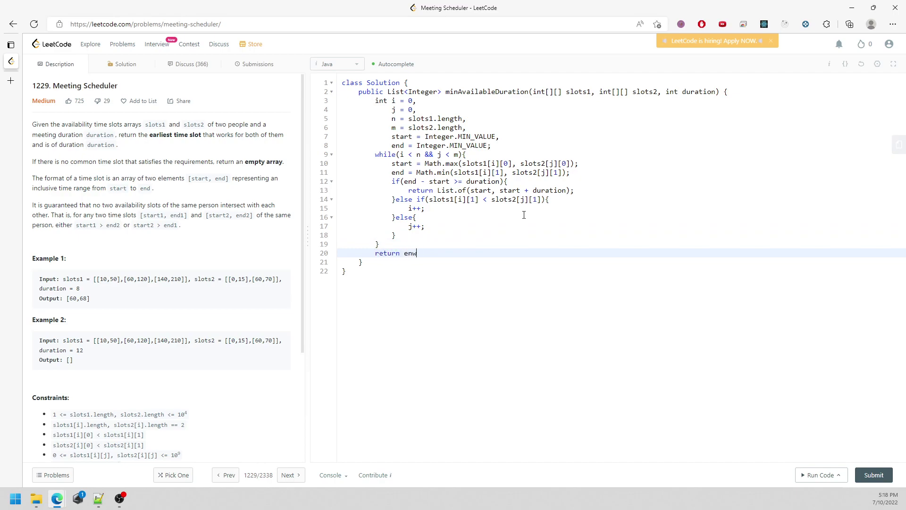
{"action": "key", "text": "BackSpace"}
{"action": "key", "text": "BackSpace"}
{"action": "key", "text": "BackSpace"}
{"action": "type", "text": "new ArrayList();"}
{"action": "left_click", "coordinate": [815, 474]}
{"action": "left_click", "coordinate": [873, 474]}
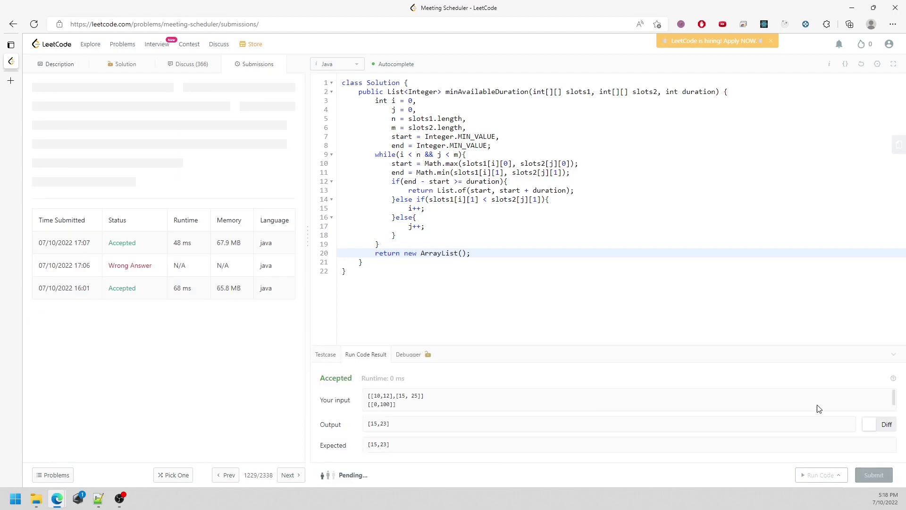
{"action": "left_click", "coordinate": [57, 67]}
{"action": "left_click", "coordinate": [504, 145]}
{"action": "type", "text": "\\"}
Step: Add Arrays.sort lines ordering slots1 and slots2 by start time after line 8
{"action": "key", "text": "Return"}
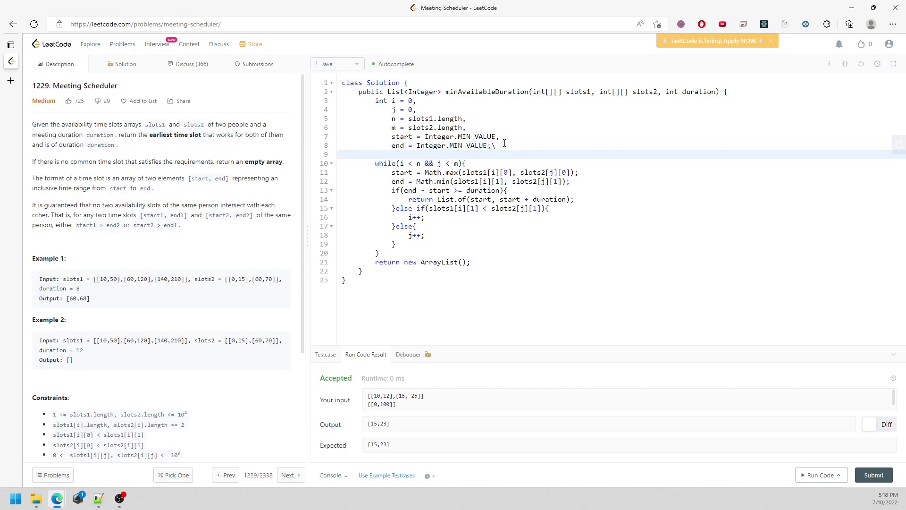
{"action": "key", "text": "BackSpace"}
{"action": "key", "text": "BackSpace"}
{"action": "key", "text": "Return"}
{"action": "type", "text": "Arrays.sort(slots1, (a, b) -> a[0] - b[0]);"}
{"action": "key", "text": "shift+alt+Down"}
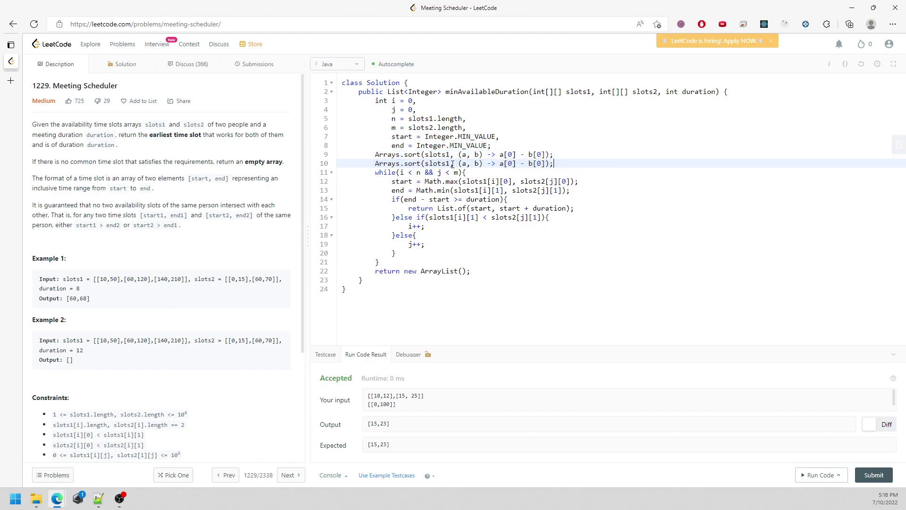
{"action": "left_click", "coordinate": [451, 164]}
{"action": "key", "text": "BackSpace"}
{"action": "type", "text": "2"}
Step: Run the code on the sample test and resubmit the corrected solution
{"action": "left_click", "coordinate": [807, 474]}
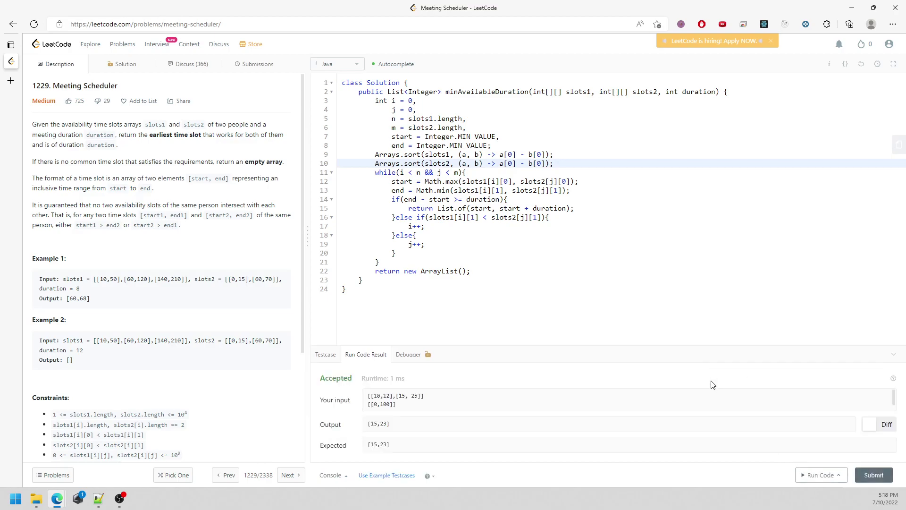
{"action": "left_click", "coordinate": [873, 474]}
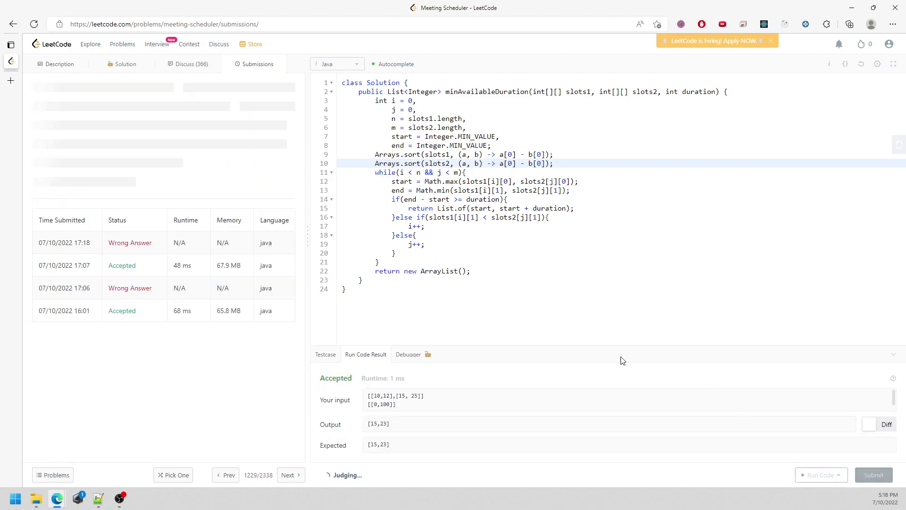
{"action": "left_click", "coordinate": [58, 64]}
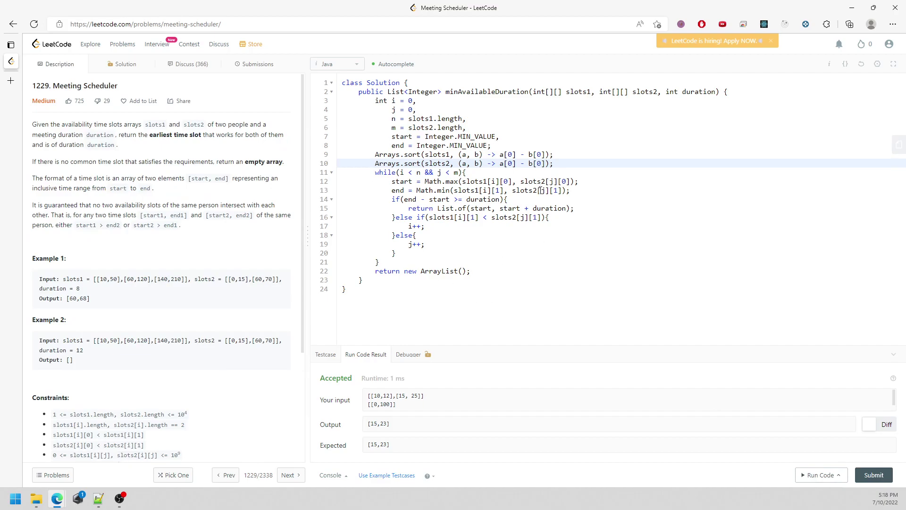
{"action": "left_click_drag", "start_coordinate": [553, 153], "coordinate": [375, 156]}
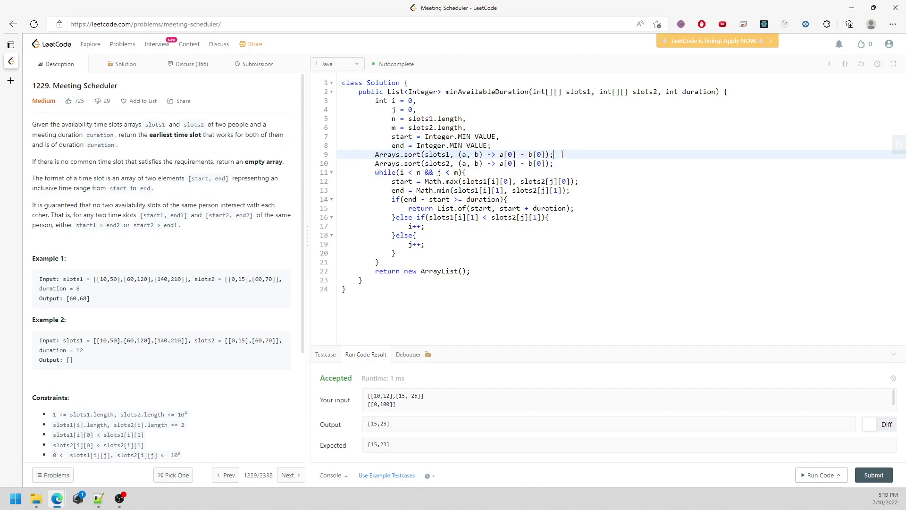
{"action": "left_click_drag", "start_coordinate": [394, 119], "coordinate": [466, 120]}
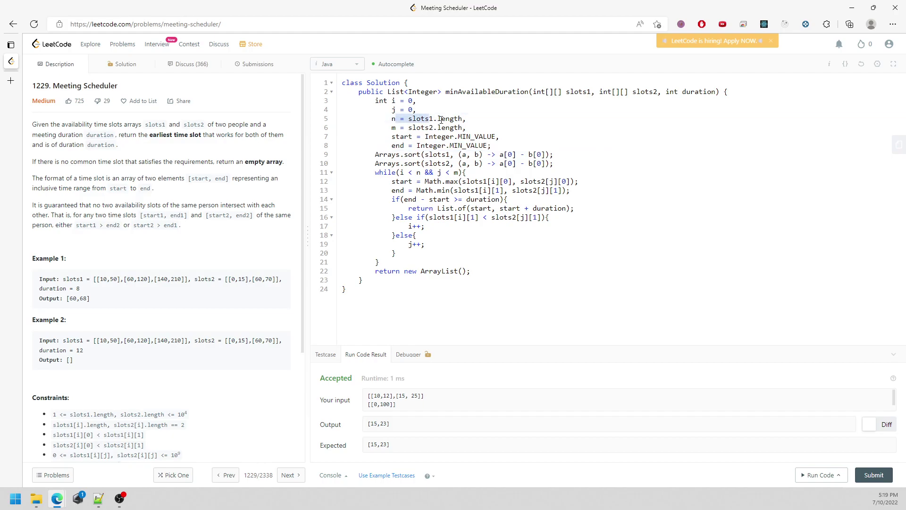
{"action": "left_click_drag", "start_coordinate": [375, 163], "coordinate": [576, 164]}
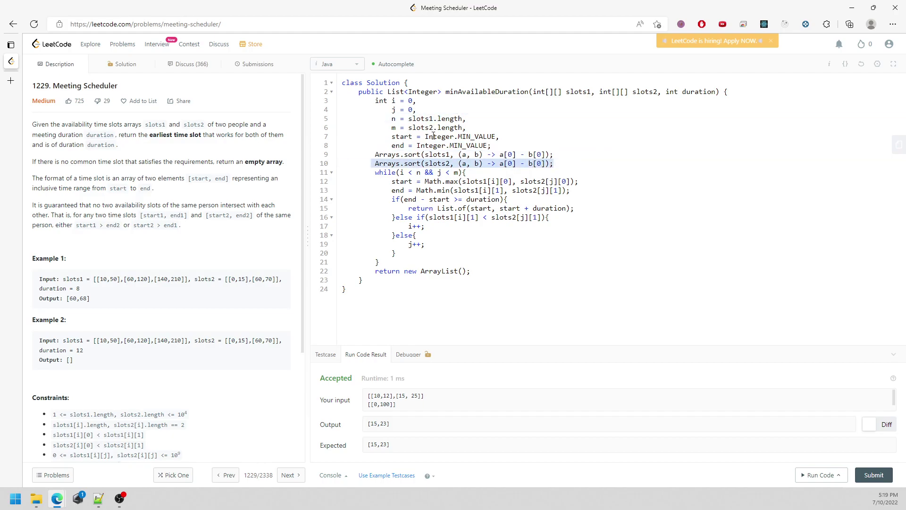
{"action": "left_click_drag", "start_coordinate": [392, 128], "coordinate": [474, 128]}
{"action": "mouse_move", "coordinate": [551, 163]}
{"action": "left_mouse_down"}
{"action": "mouse_move", "coordinate": [408, 163]}
{"action": "mouse_move", "coordinate": [554, 153]}
{"action": "mouse_move", "coordinate": [465, 163]}
{"action": "left_mouse_up"}
{"action": "left_click", "coordinate": [559, 152]}
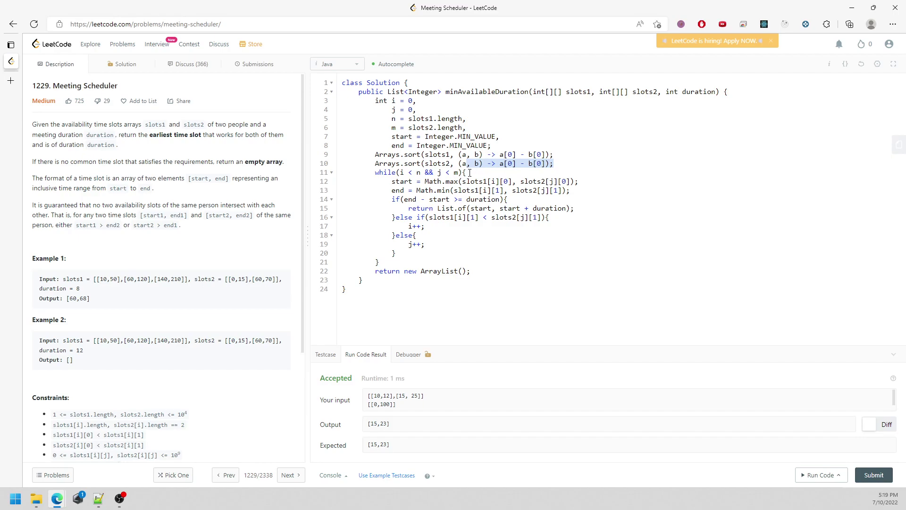
{"action": "left_click_drag", "start_coordinate": [498, 155], "coordinate": [530, 154]}
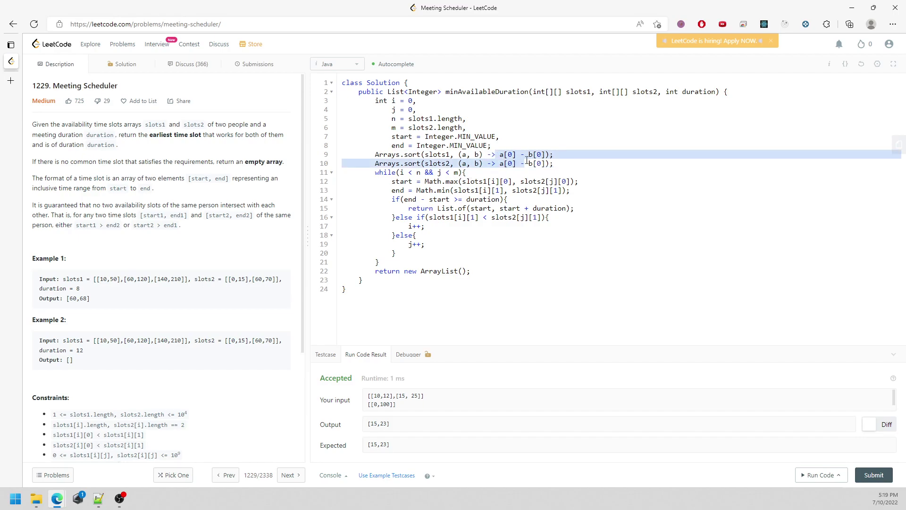
{"action": "left_click", "coordinate": [538, 154]}
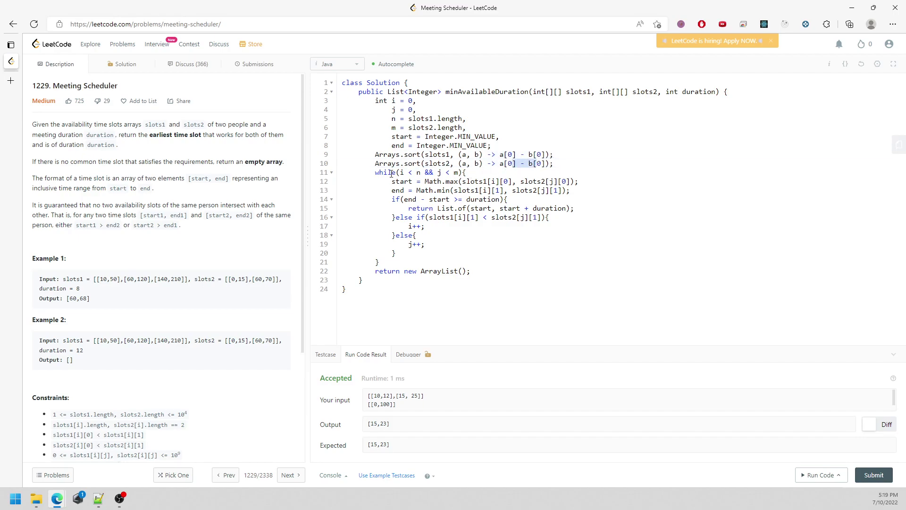
{"action": "left_click_drag", "start_coordinate": [388, 172], "coordinate": [470, 259]}
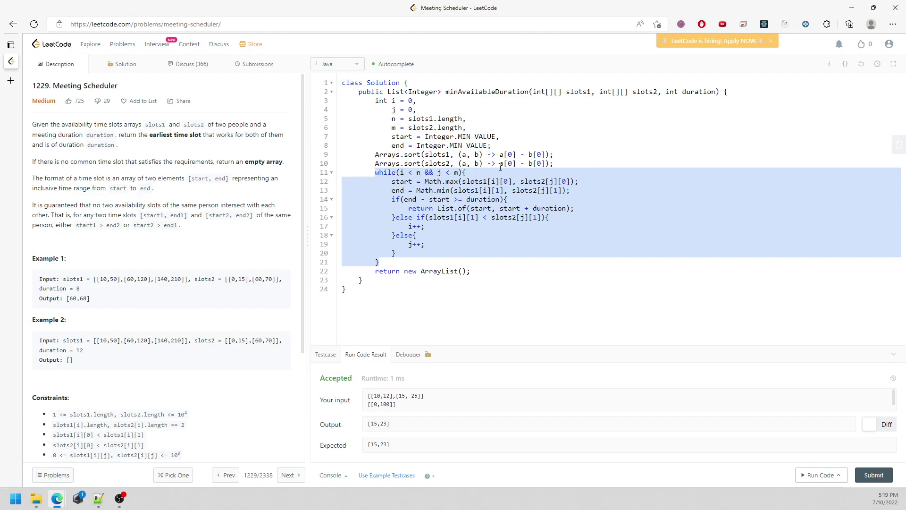
{"action": "left_click_drag", "start_coordinate": [407, 172], "coordinate": [450, 172]}
{"action": "left_click", "coordinate": [422, 172]}
{"action": "left_click_drag", "start_coordinate": [542, 164], "coordinate": [371, 153]}
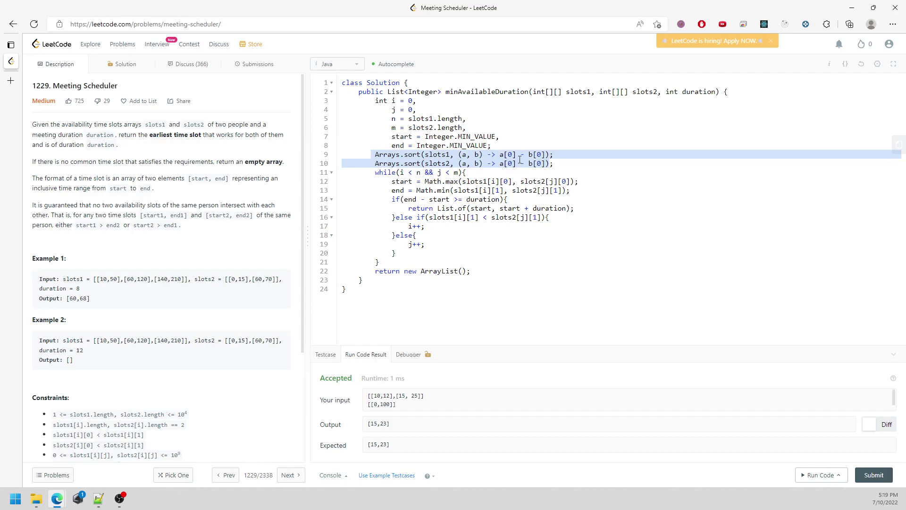
{"action": "left_click_drag", "start_coordinate": [494, 146], "coordinate": [376, 101]}
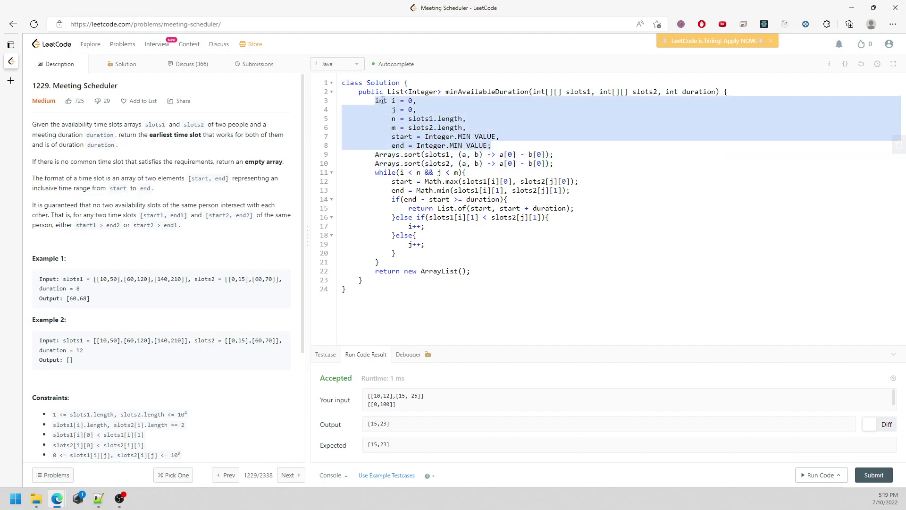